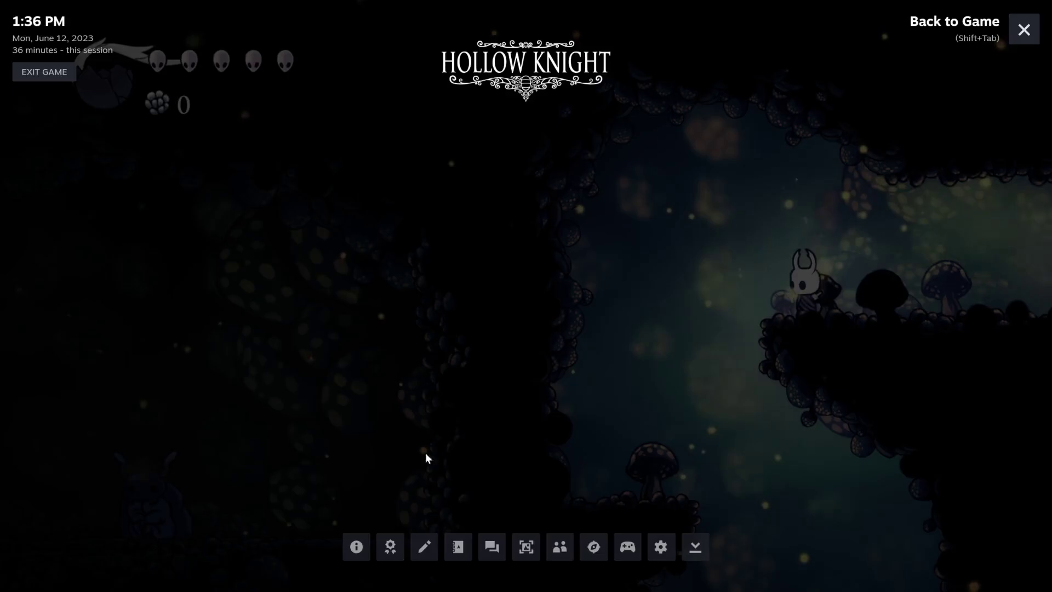
left_click(358, 546)
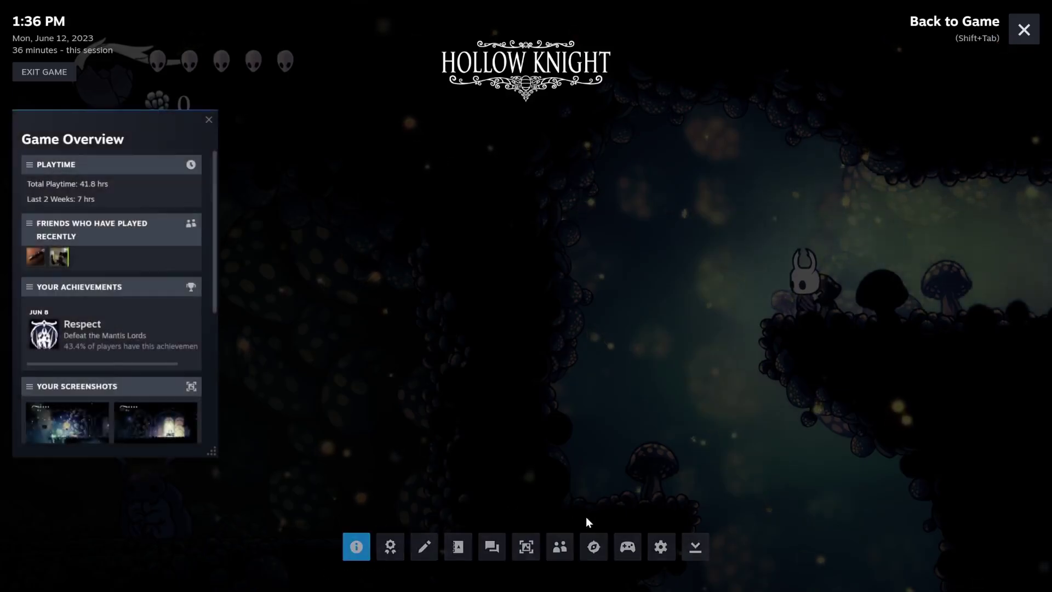
left_click(593, 546)
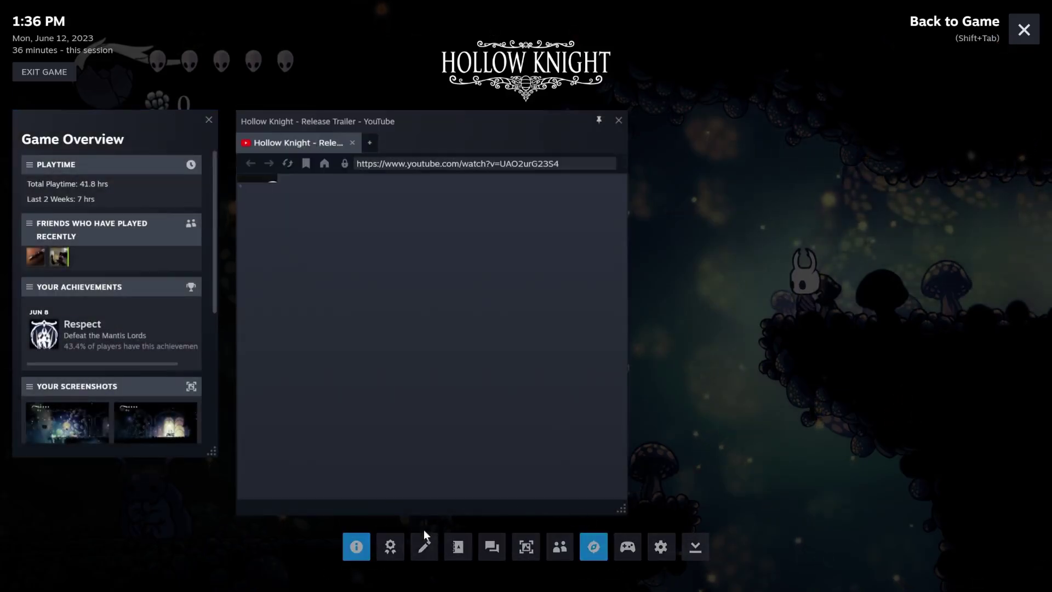
left_click(424, 545)
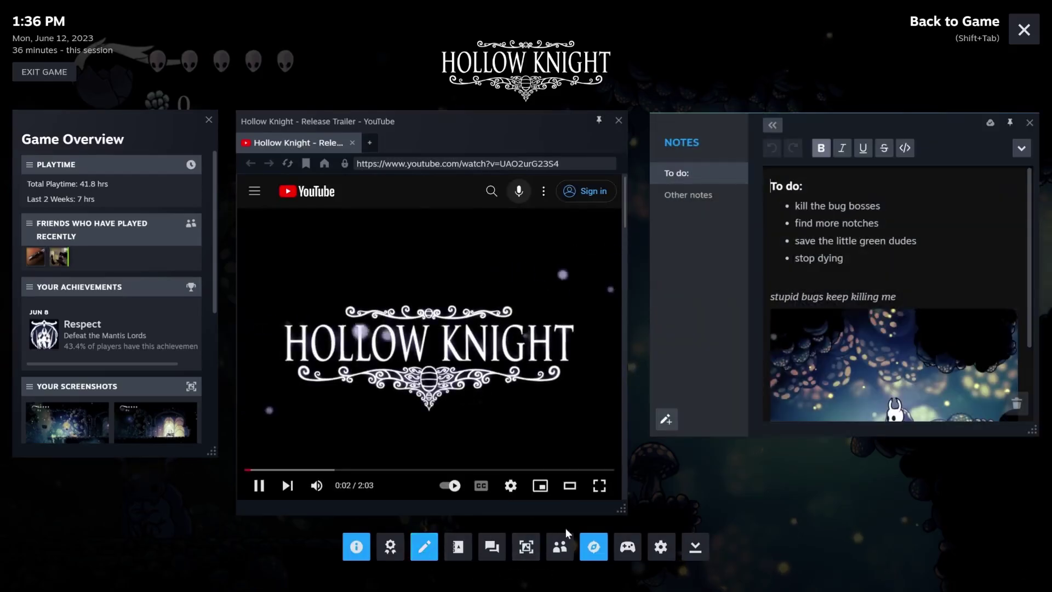
scroll(874, 275, "down", 2)
scroll(874, 275, "up", 2)
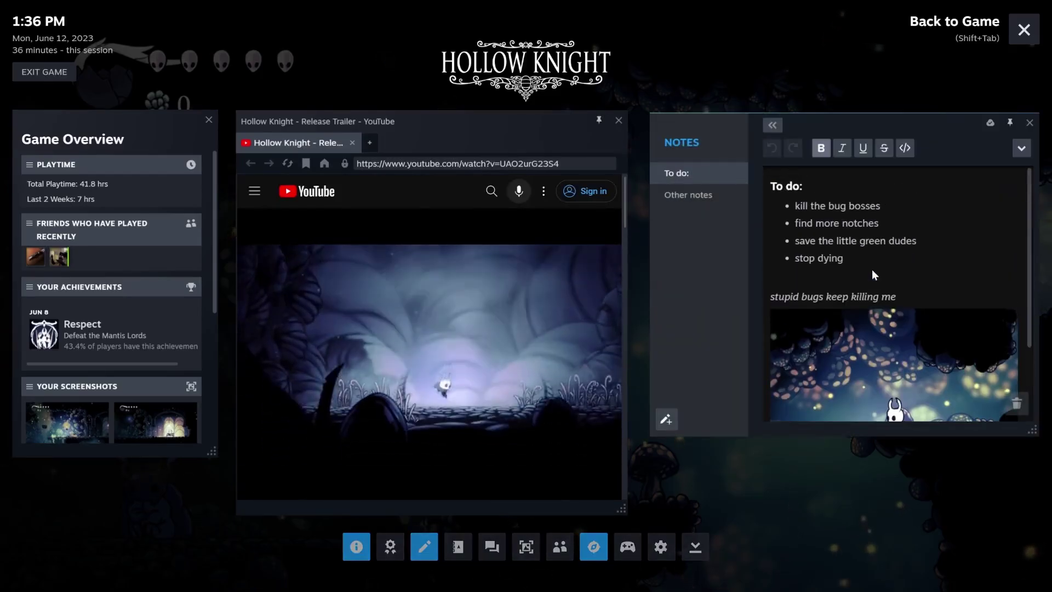
- Reopen the to-do notes in a smaller window and move it near the top of the screen
left_click(695, 546)
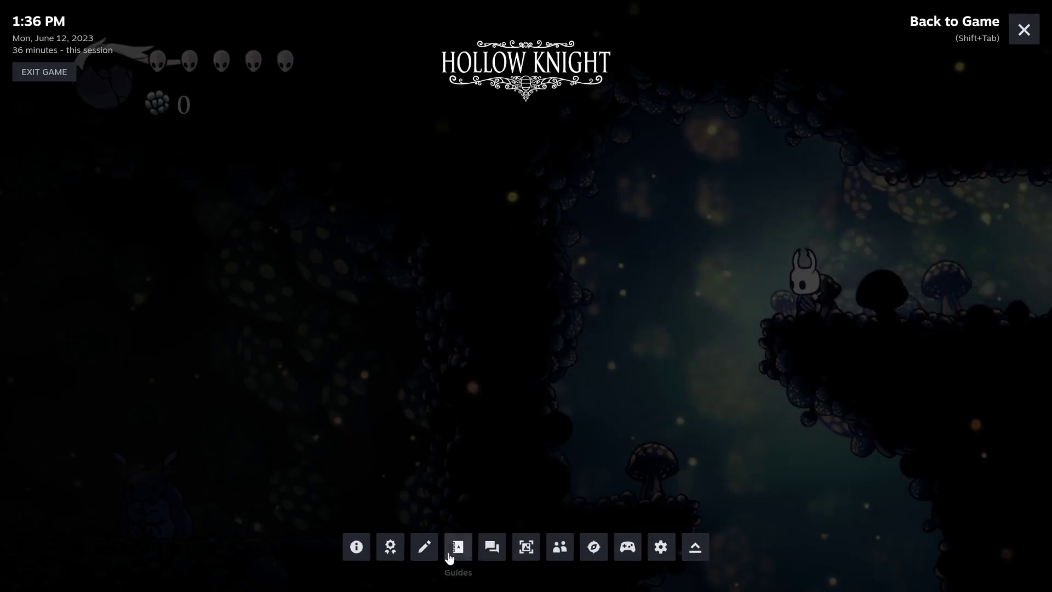
left_click(441, 550)
mouse_move(651, 441)
left_mouse_down()
mouse_move(727, 362)
mouse_move(740, 314)
mouse_move(737, 326)
left_mouse_up()
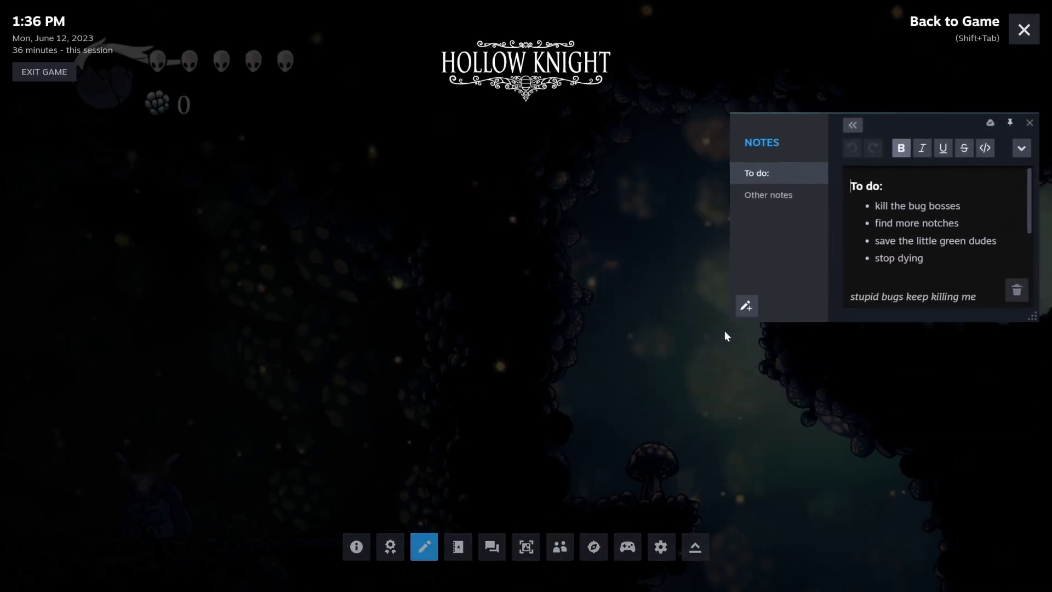
left_click_drag(953, 122, 958, 60)
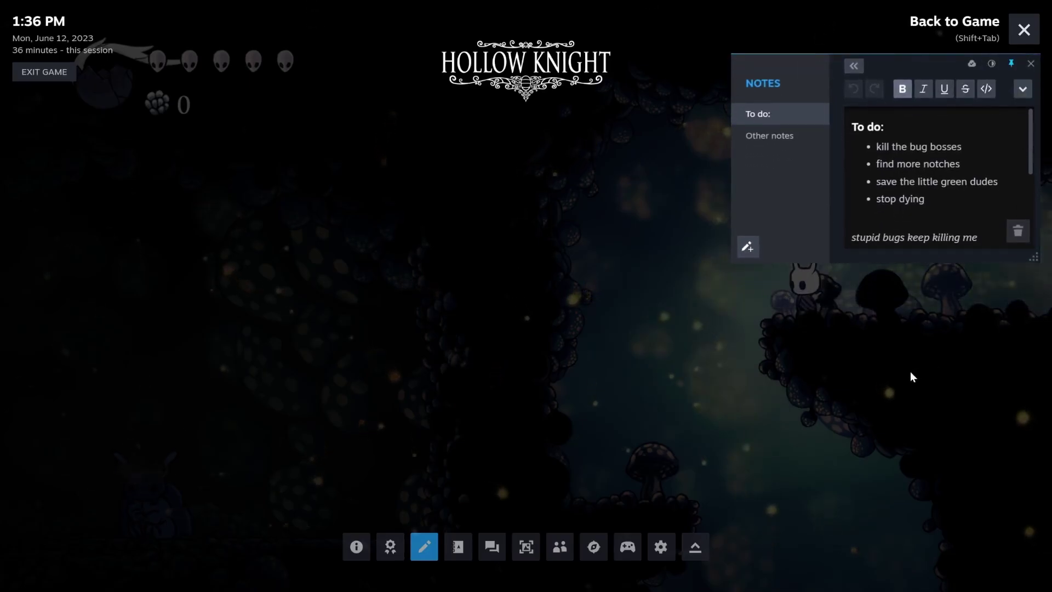
- Close the overlay and walk the knight left off the ledge with the notes still visible
key("shift+Tab")
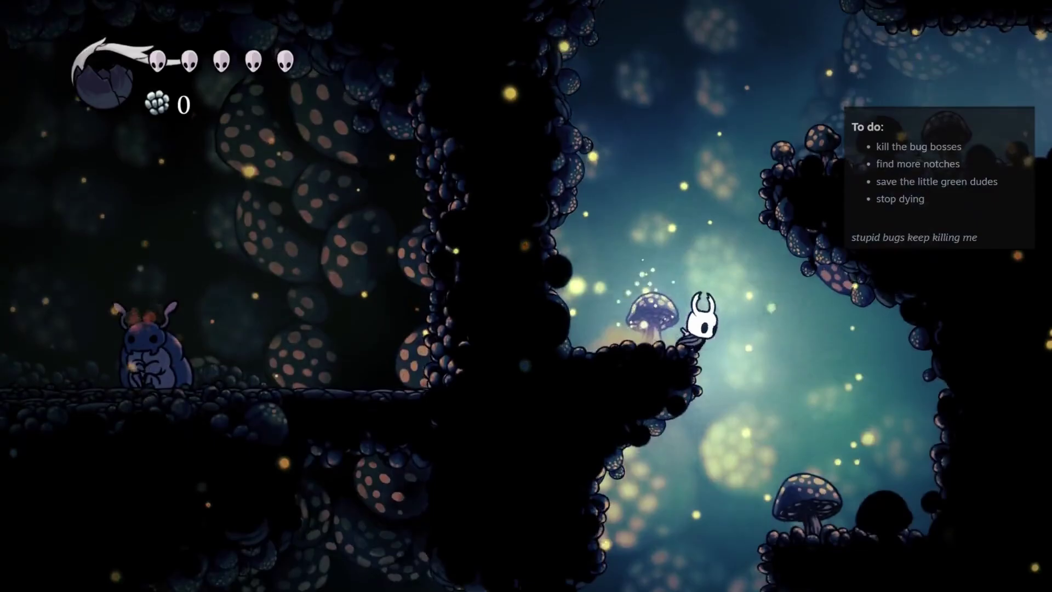
key("Left")
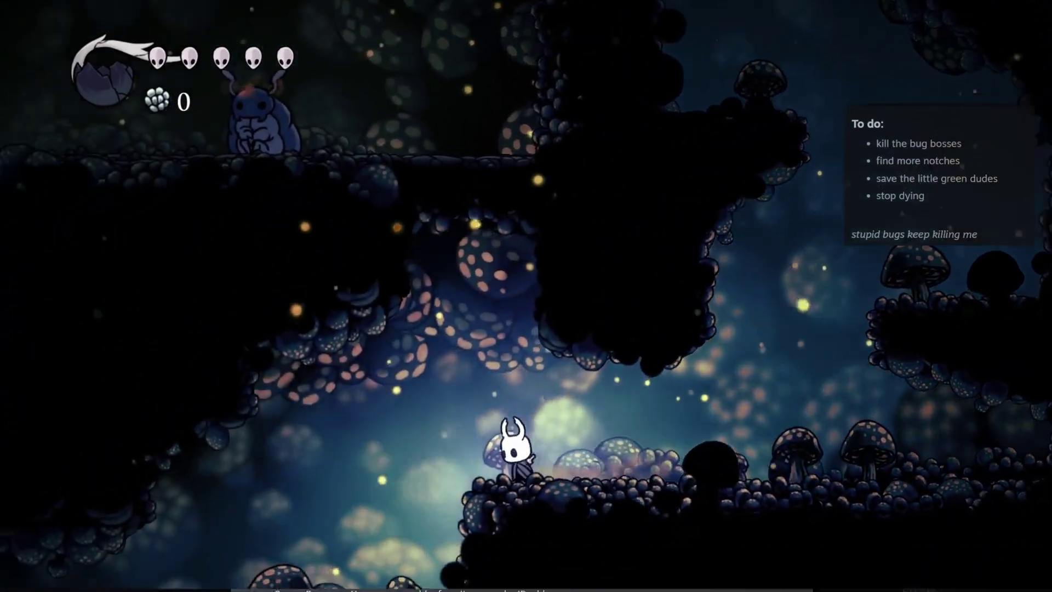